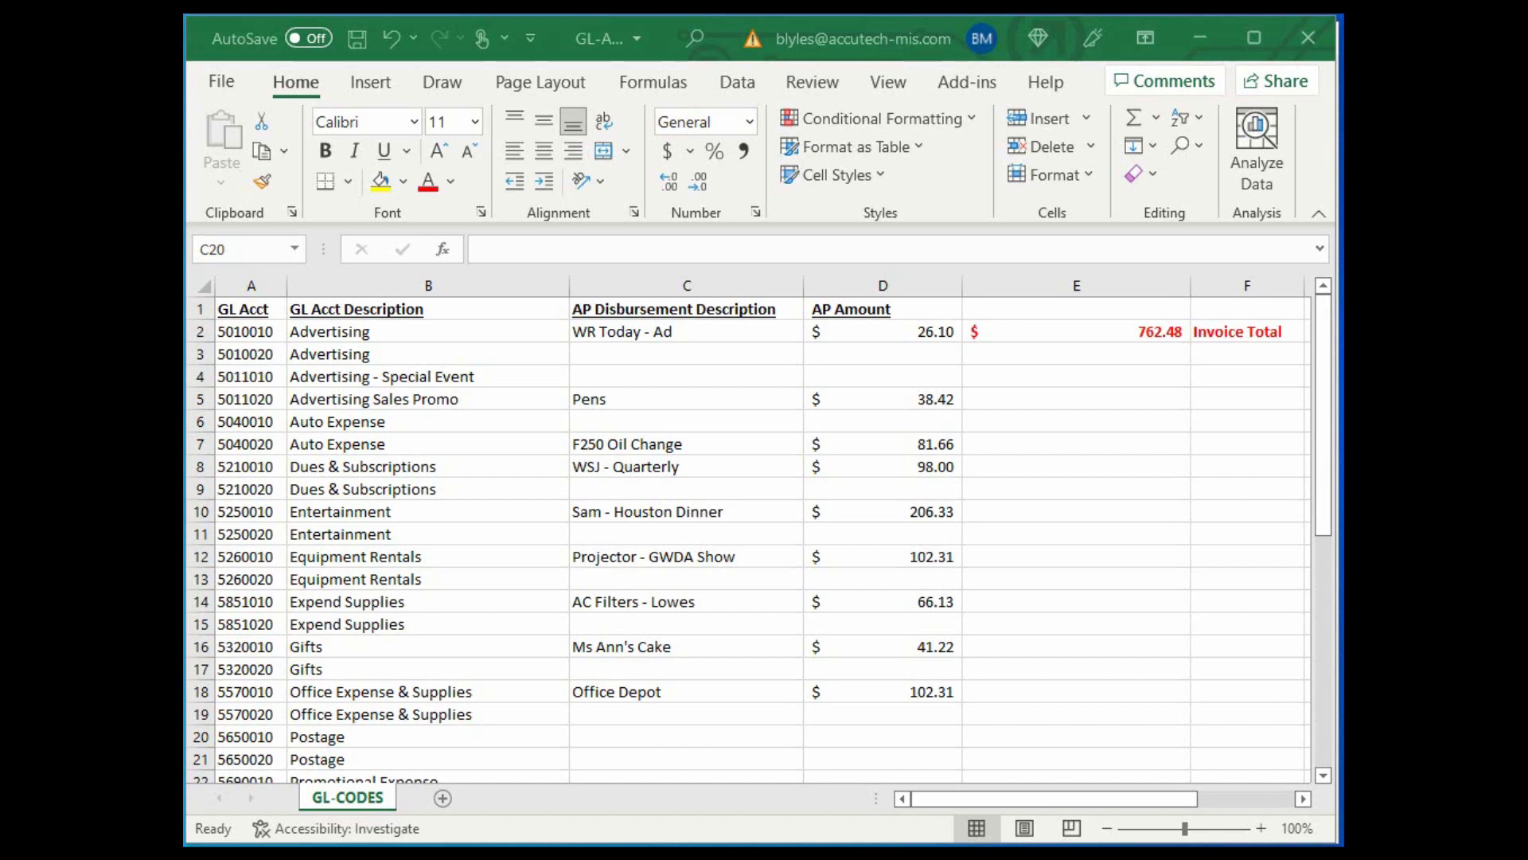
Enter the description Neopost Jun 22 and amount 41.23 for Postage in row 20, and check the invoice total in E2
{"action": "left_click", "coordinate": [667, 738]}
{"action": "type", "text": "Neop"}
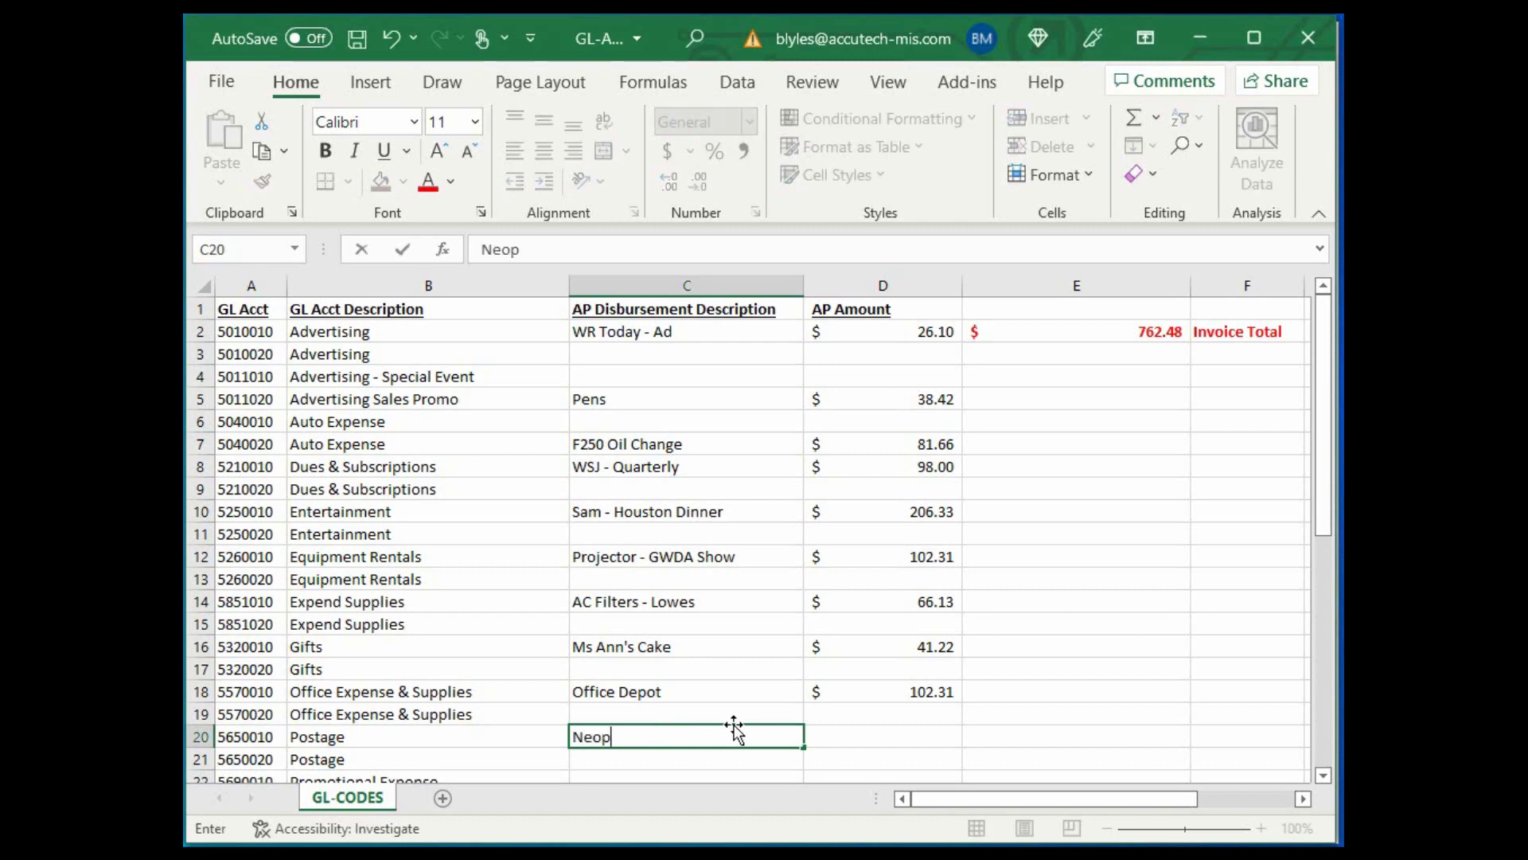
{"action": "type", "text": "ost Jun 22"}
{"action": "key", "text": "Tab"}
{"action": "type", "text": "41.23"}
{"action": "key", "text": "Return"}
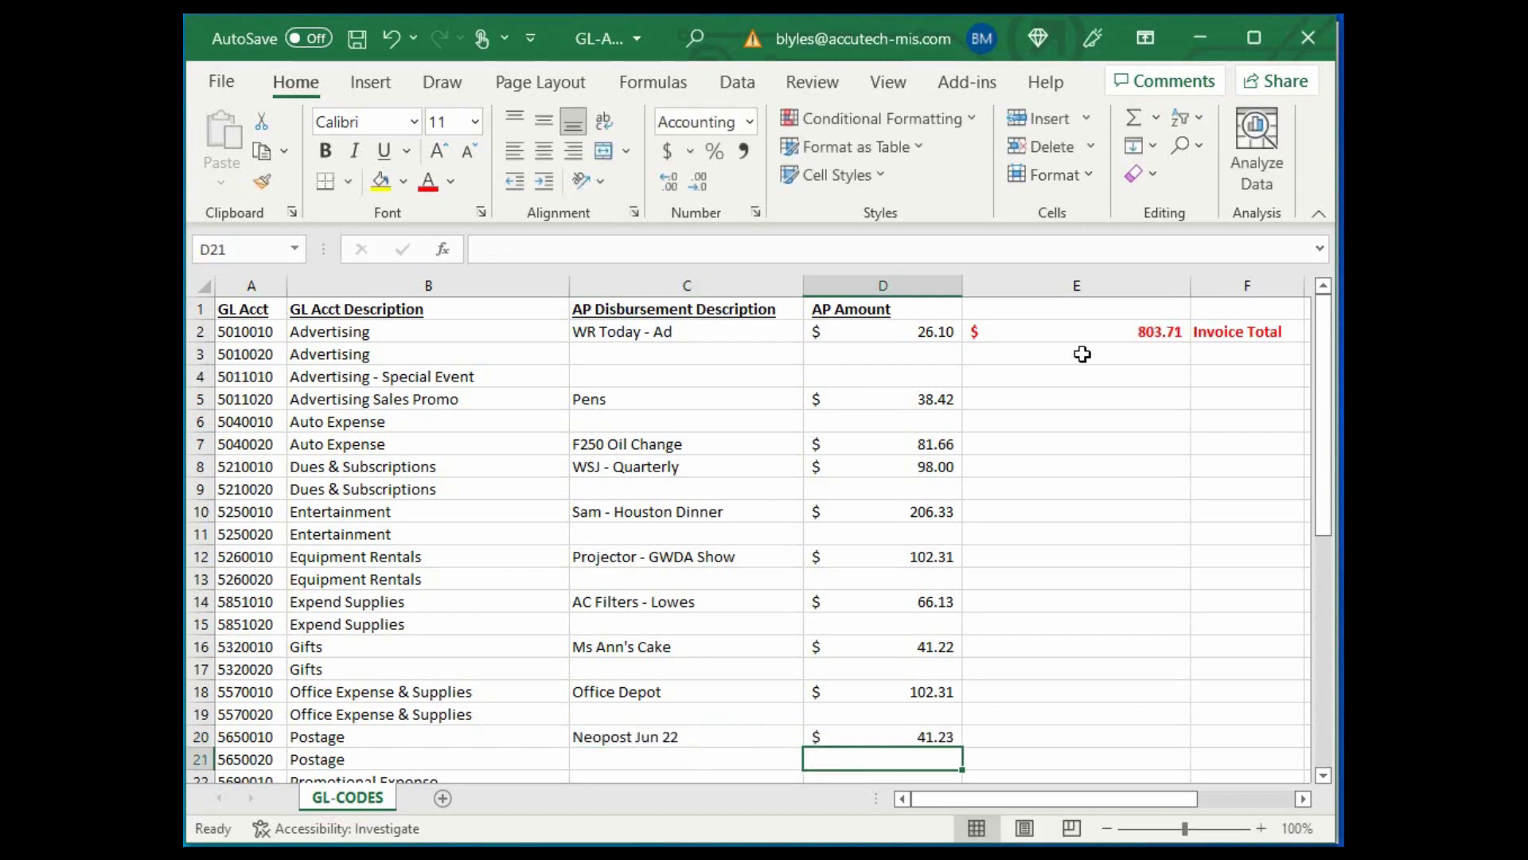
{"action": "left_click", "coordinate": [1087, 339]}
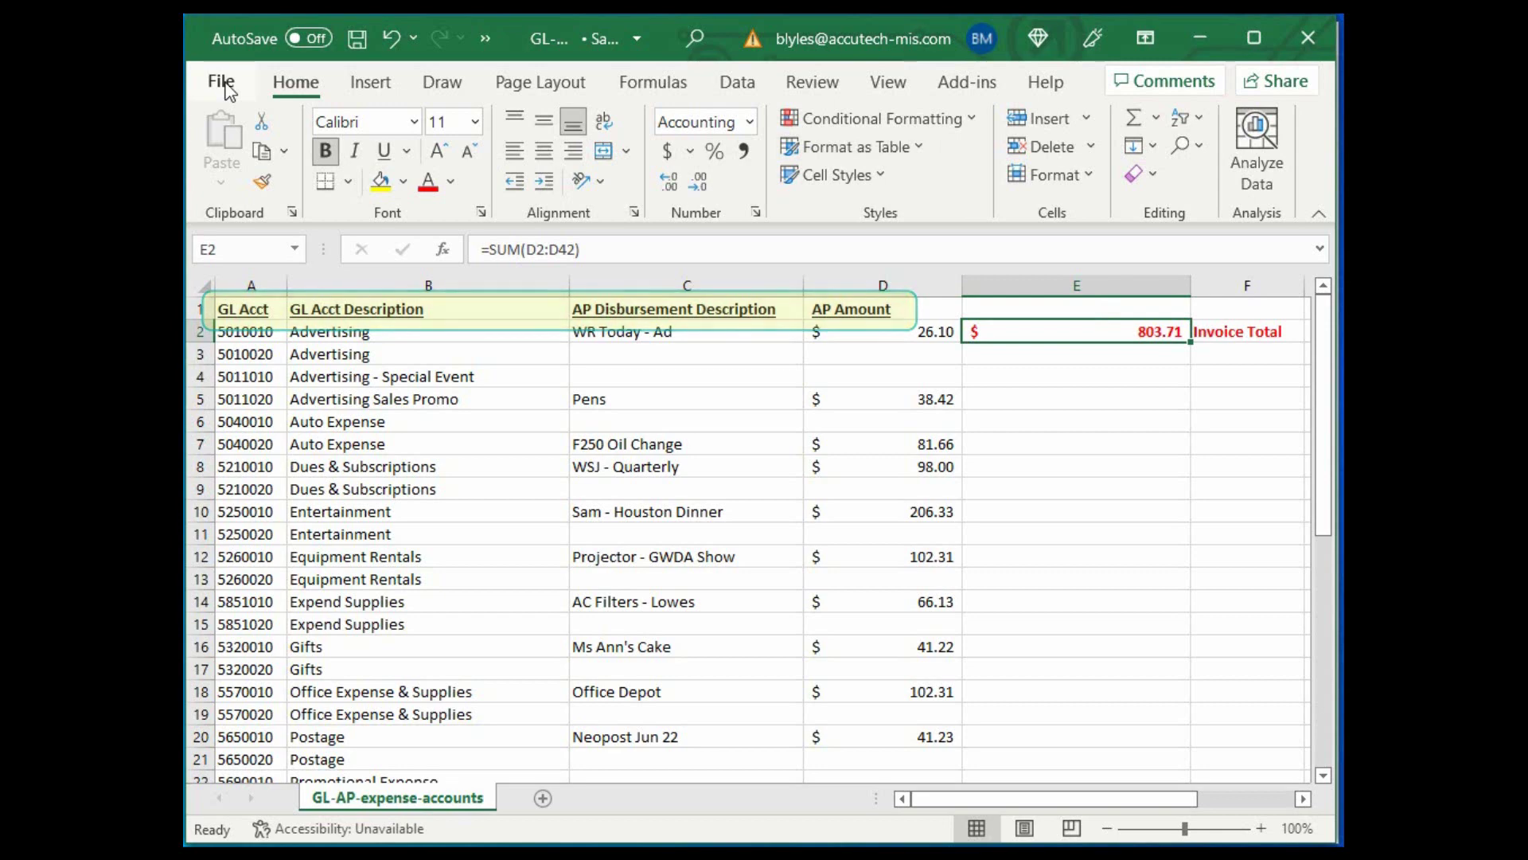
Save the expense sheet as amex-jun22 in C:\temp\expenses in Text (Tab delimited) format
{"action": "left_click", "coordinate": [221, 83]}
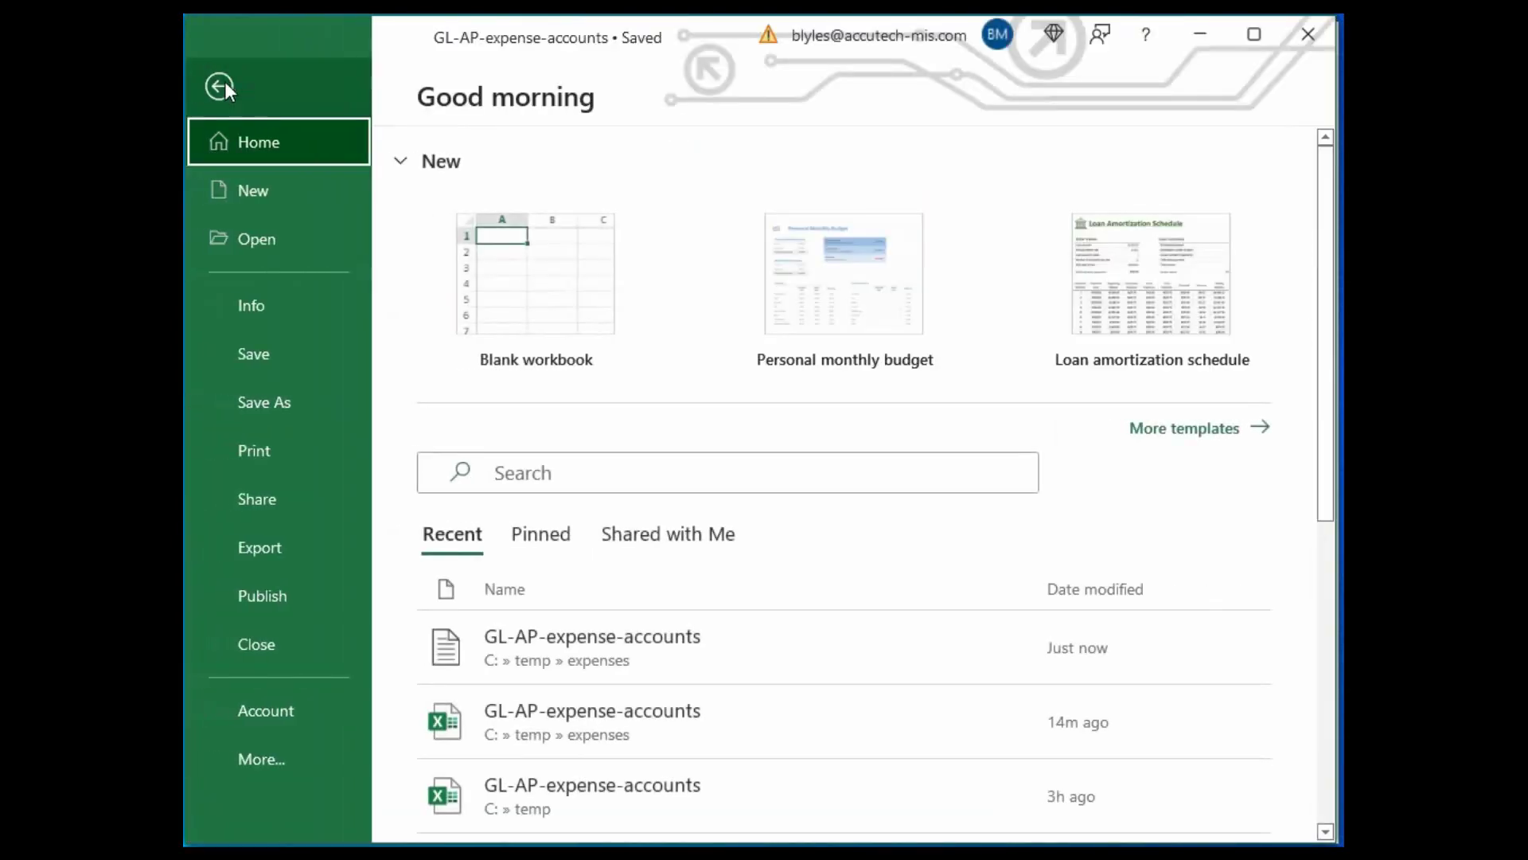
{"action": "left_click", "coordinate": [263, 402]}
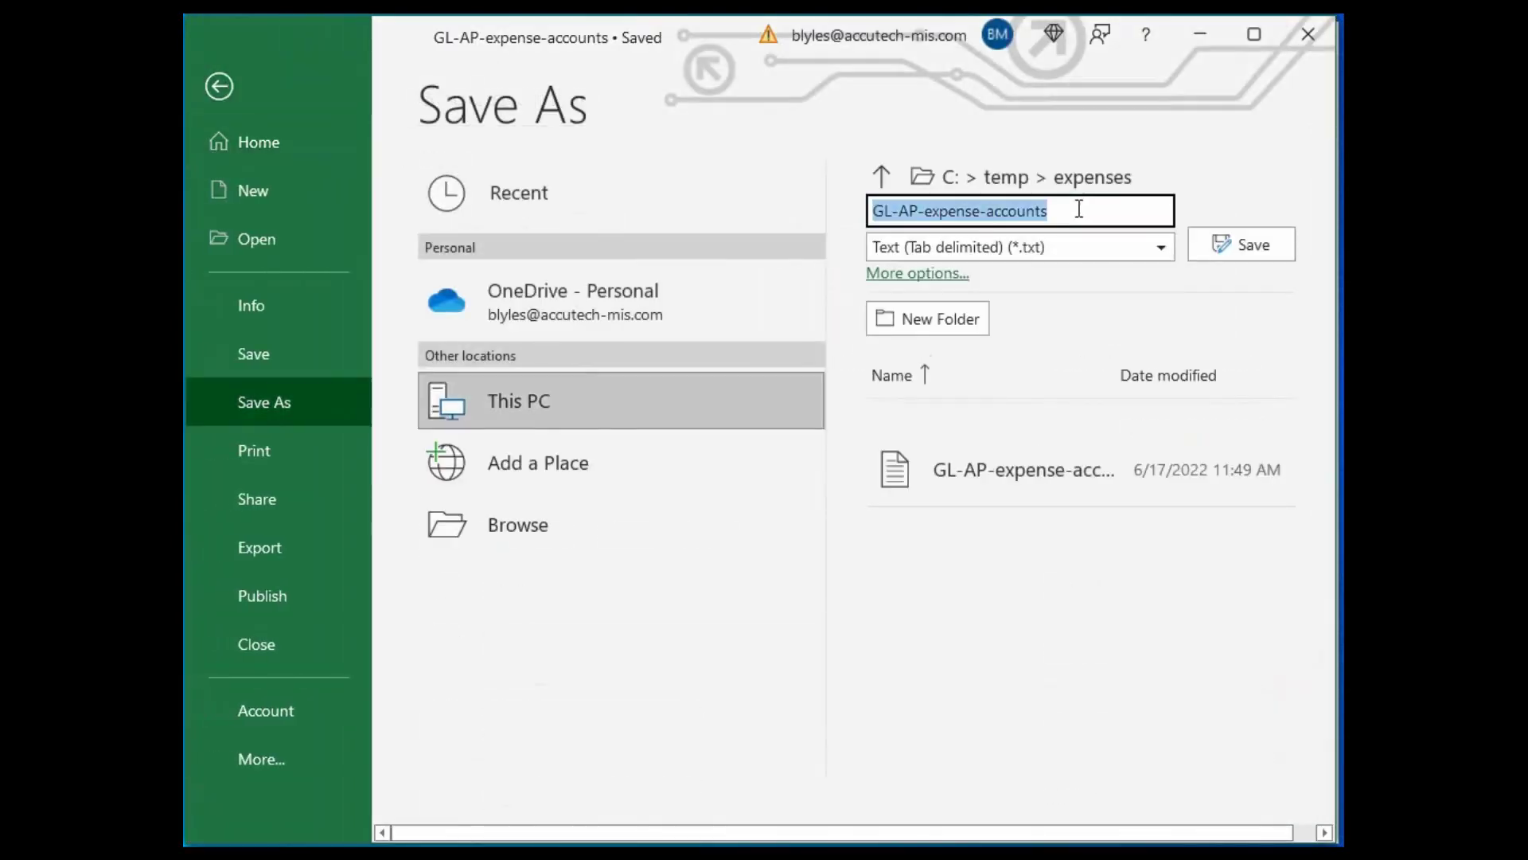
{"action": "key", "text": "BackSpace"}
{"action": "type", "text": "ame"}
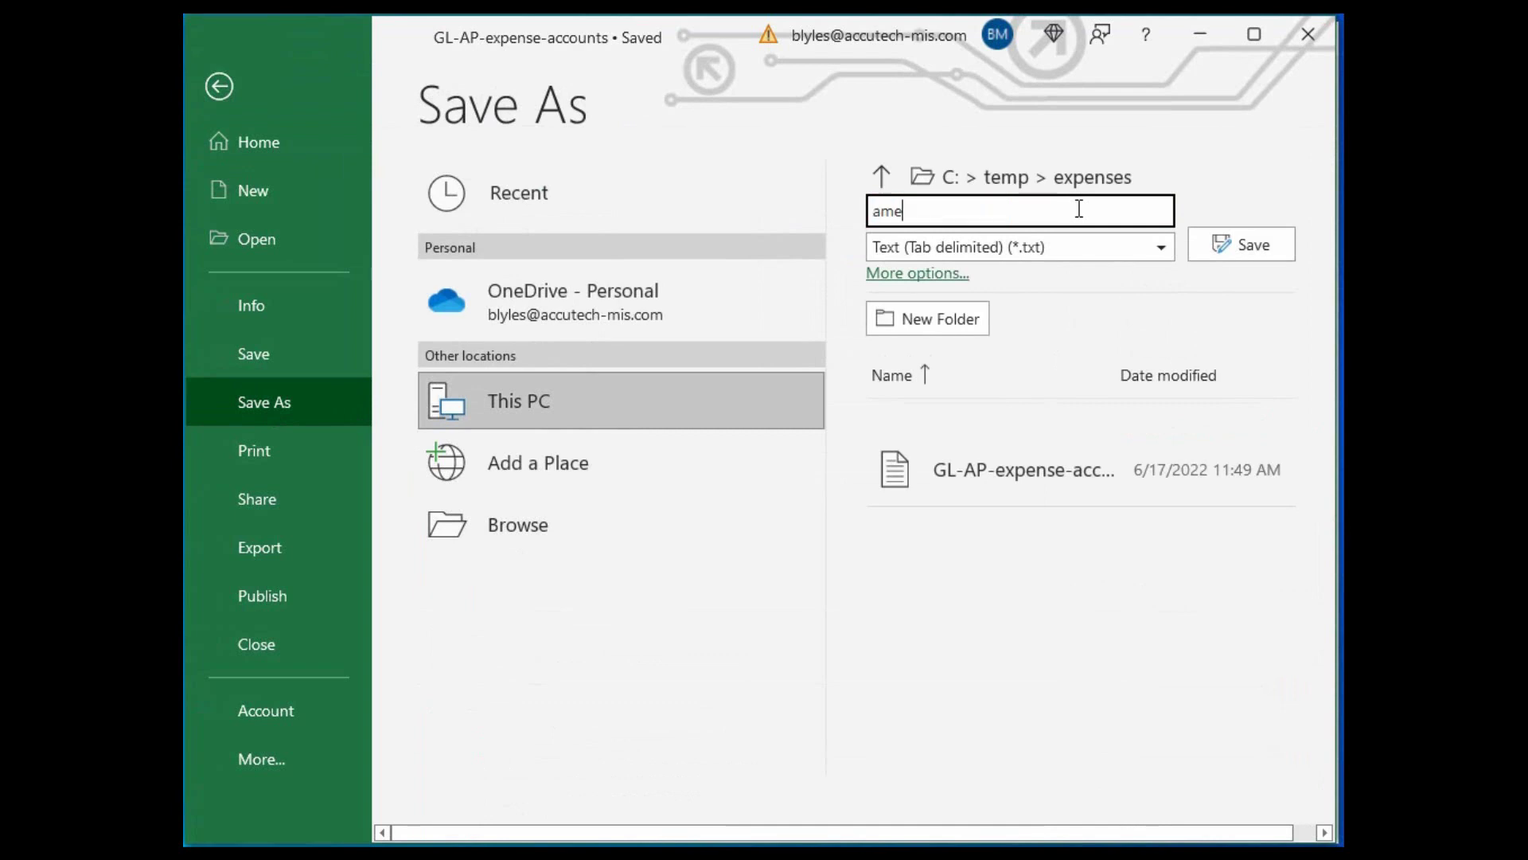
{"action": "type", "text": "x-jun22"}
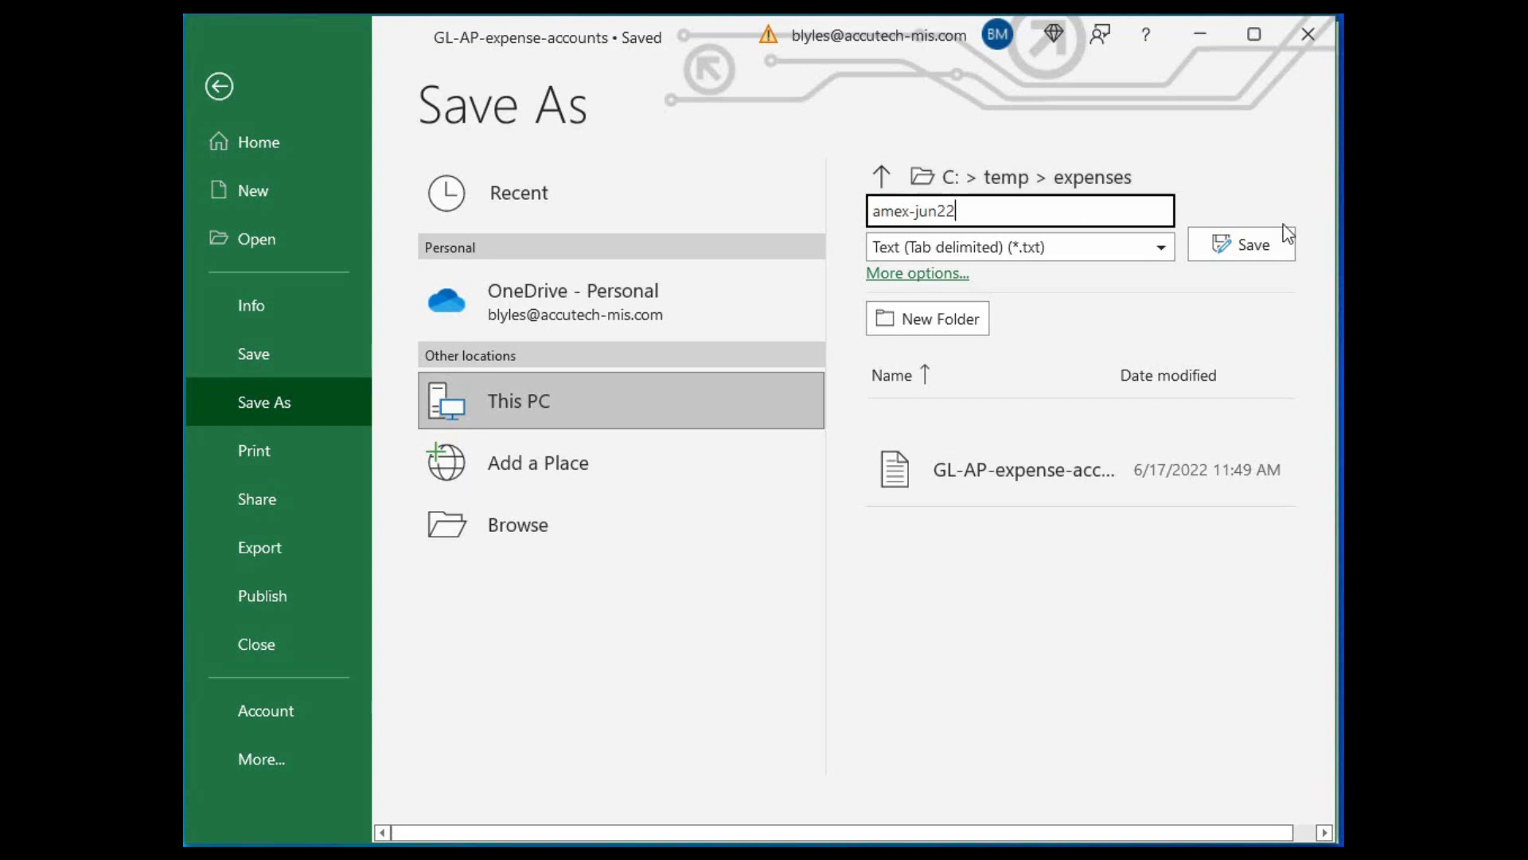
{"action": "left_click", "coordinate": [1159, 250]}
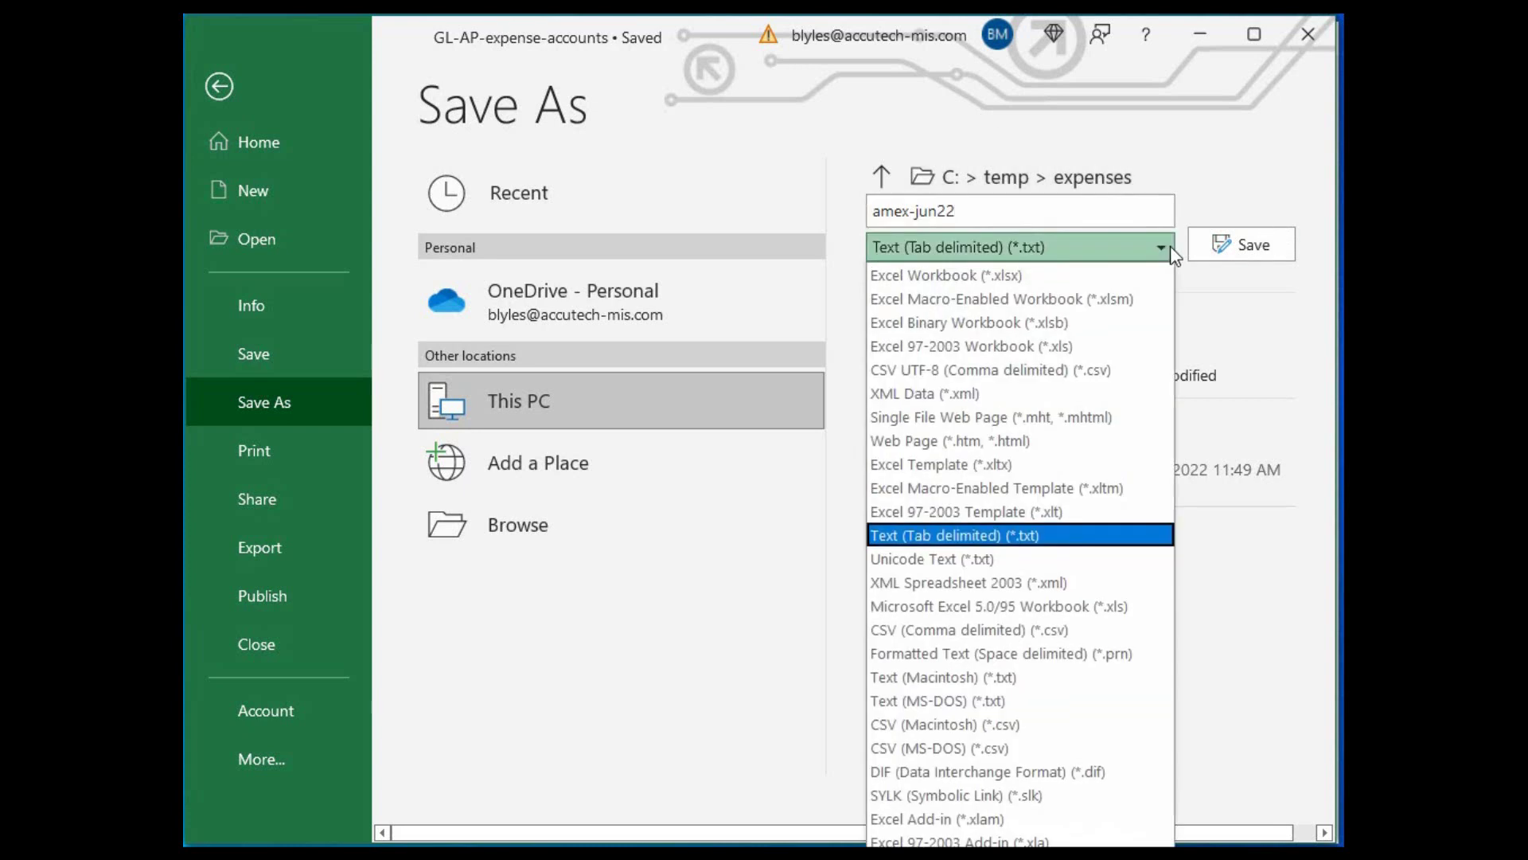
{"action": "left_click", "coordinate": [951, 537]}
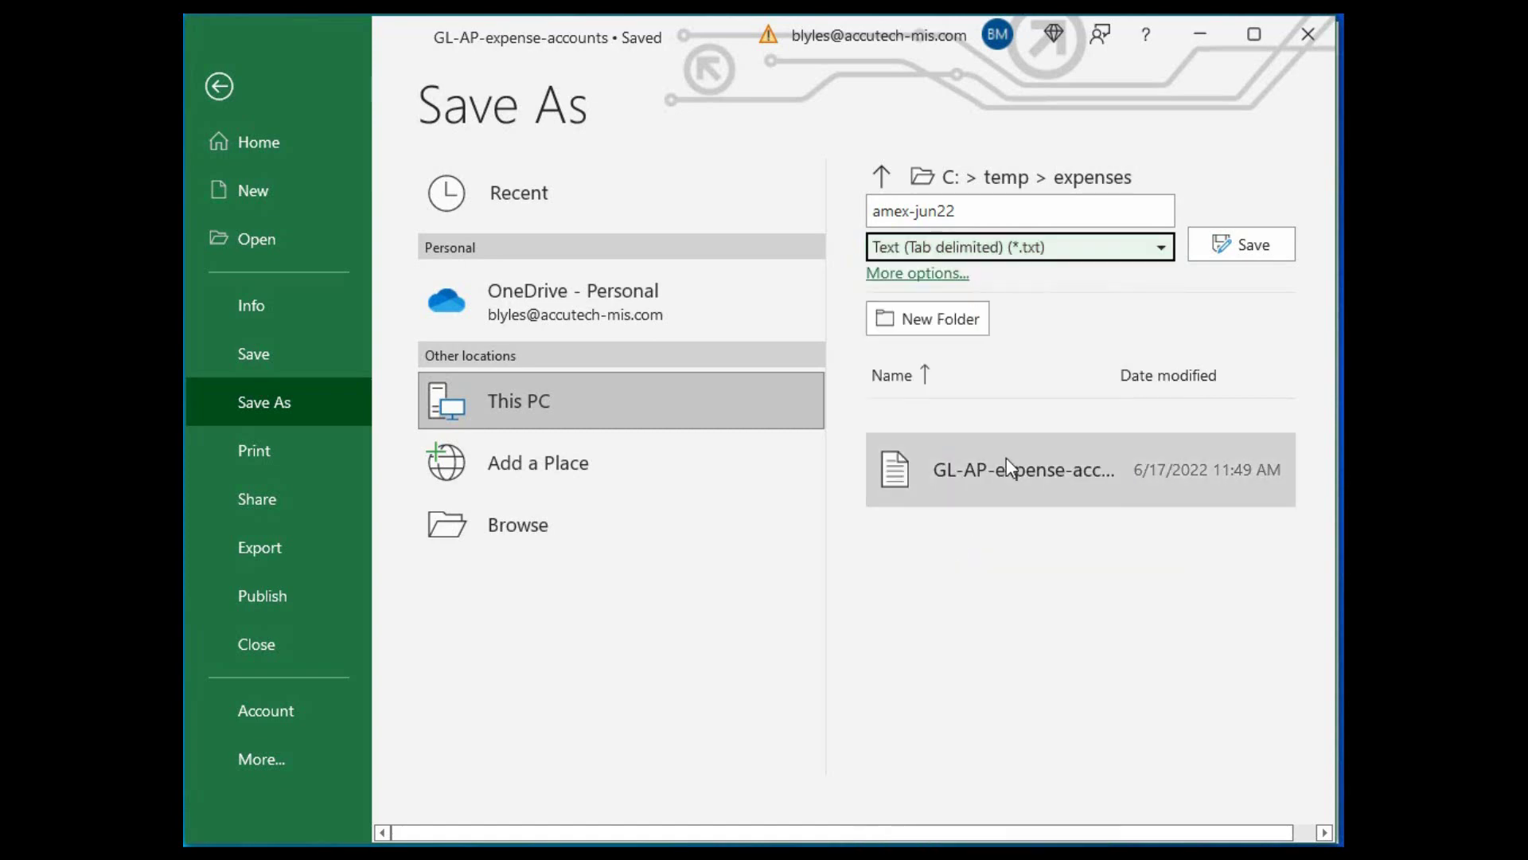
{"action": "left_click", "coordinate": [1231, 246]}
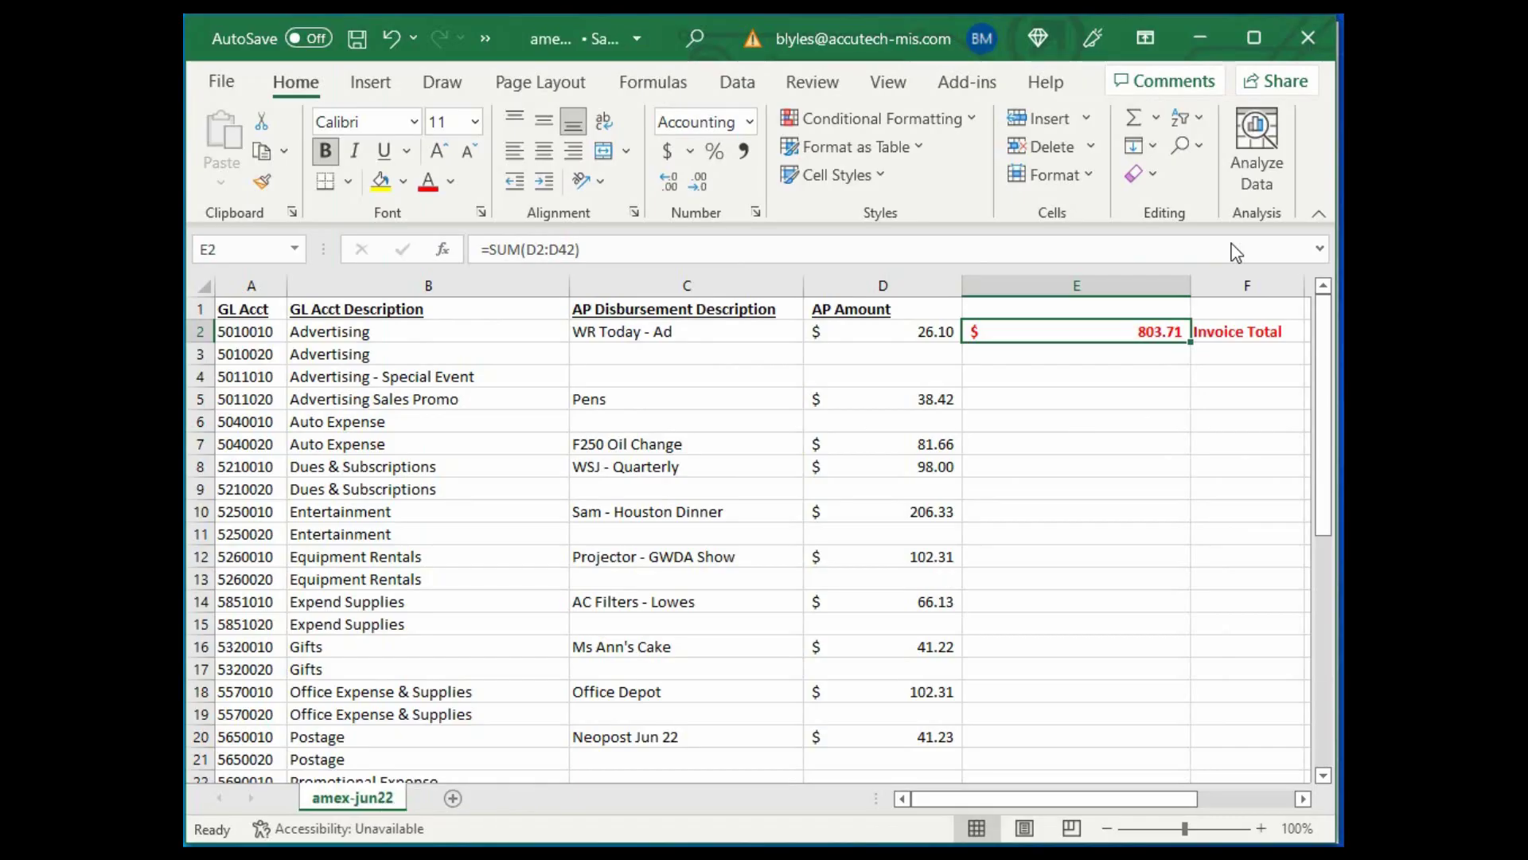
Switch to the MIS AP Direct/Prepaid Invoice Entry window and enter 803.71 as the American Xpress invoice amount
{"action": "key", "text": "alt+Tab"}
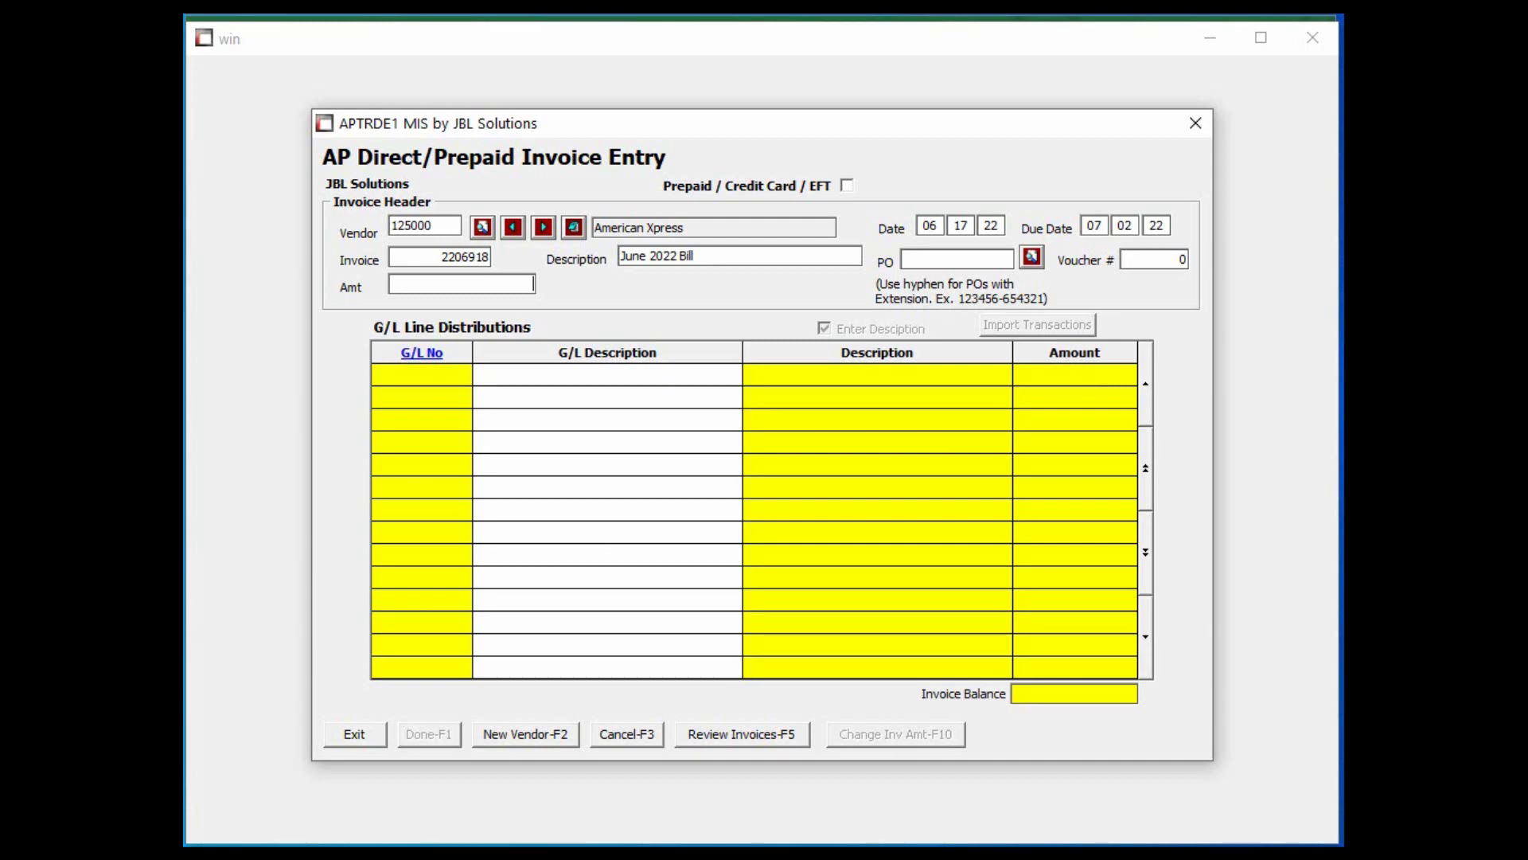
{"action": "type", "text": "803.71"}
{"action": "key", "text": "Return"}
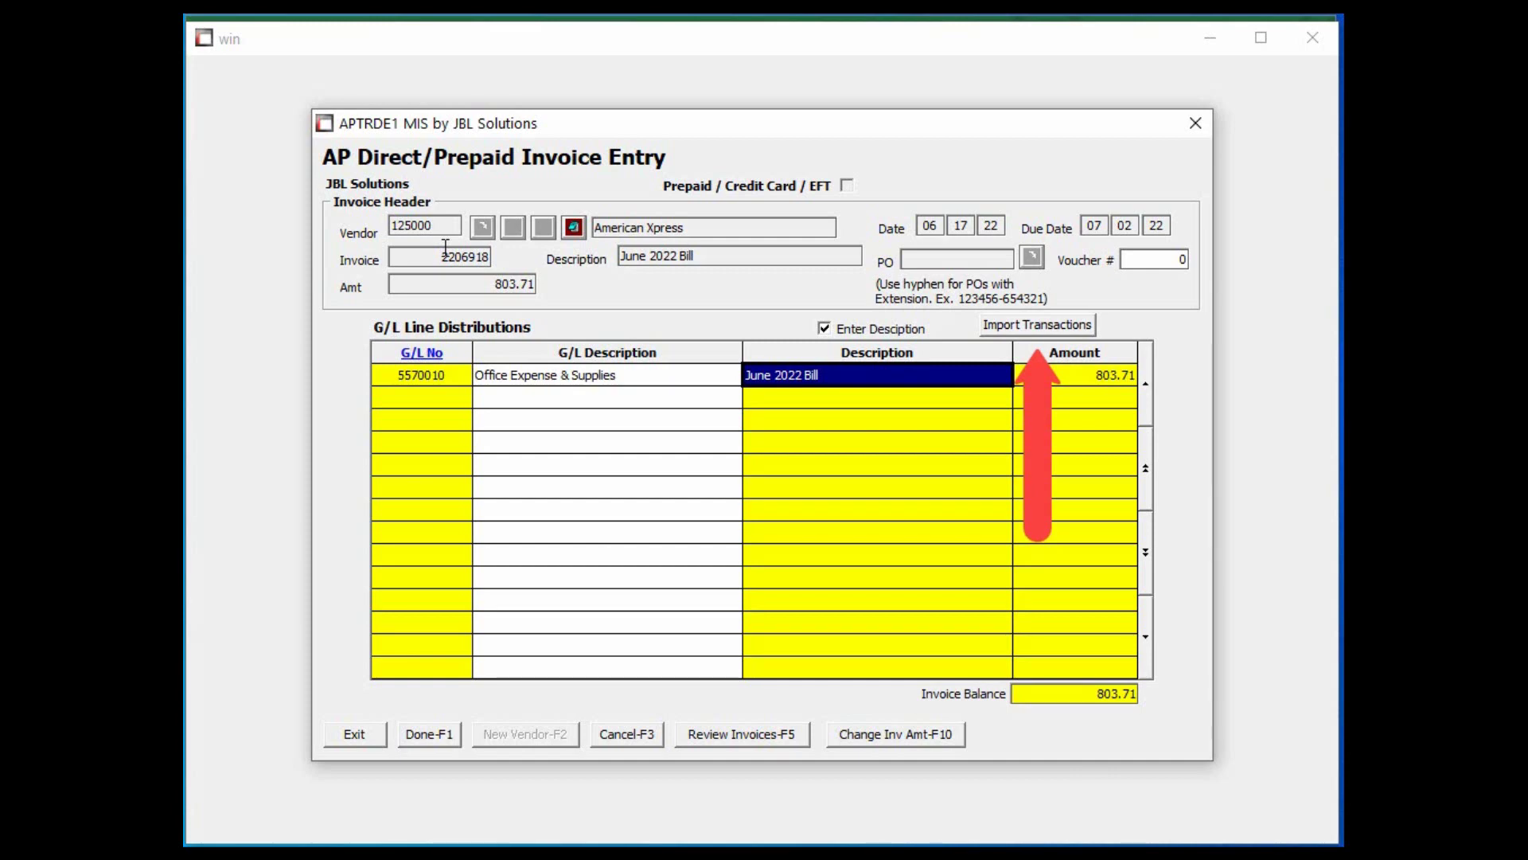
Start the transaction import for the invoice and choose amex-jun22.txt from the C:\temp\expenses folder as the source file
{"action": "left_click", "coordinate": [1071, 322]}
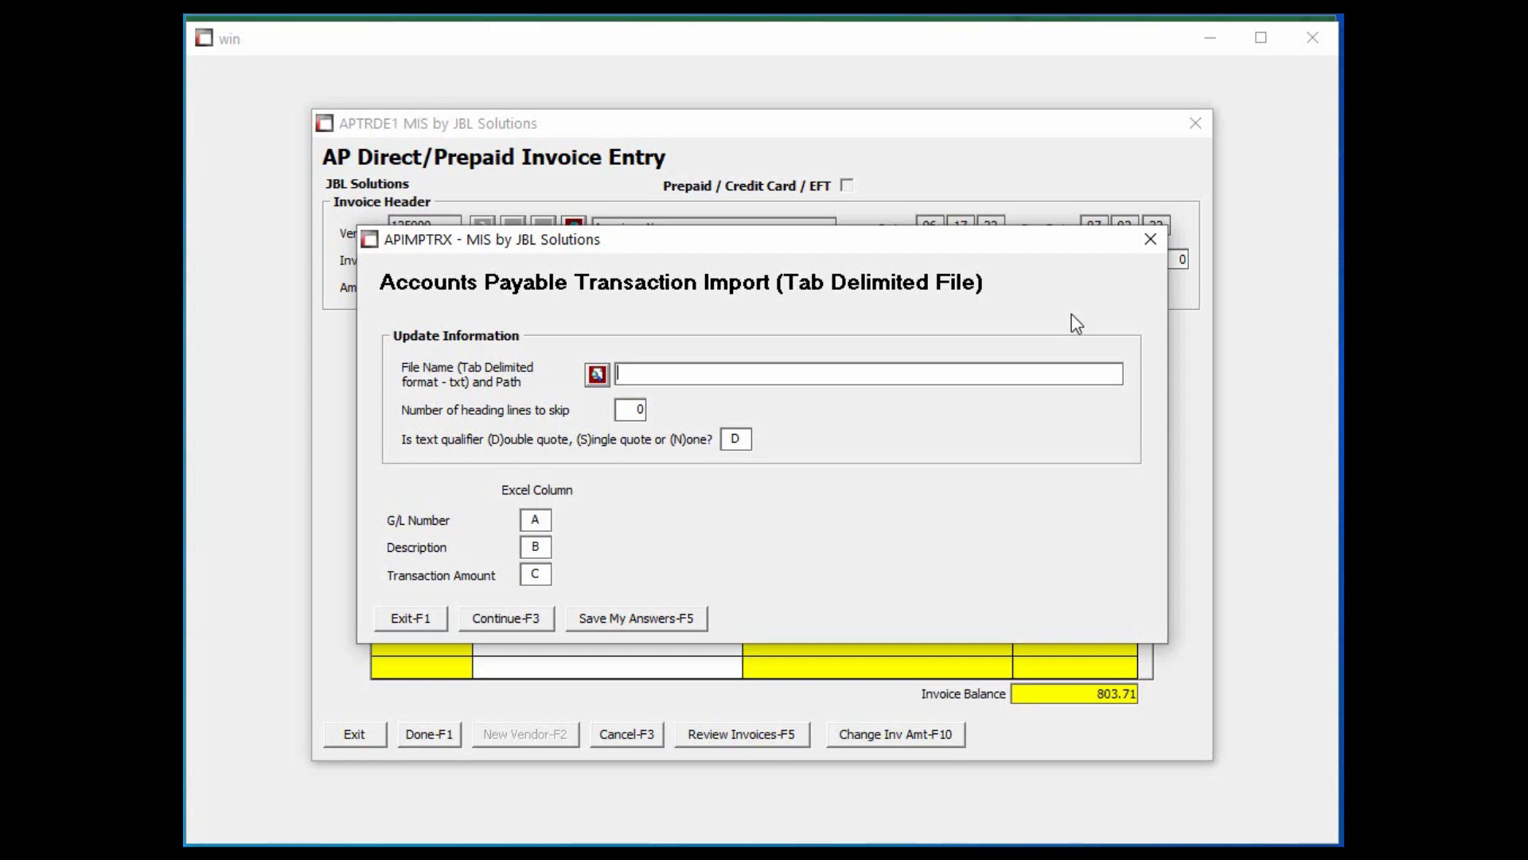
{"action": "left_click", "coordinate": [599, 374]}
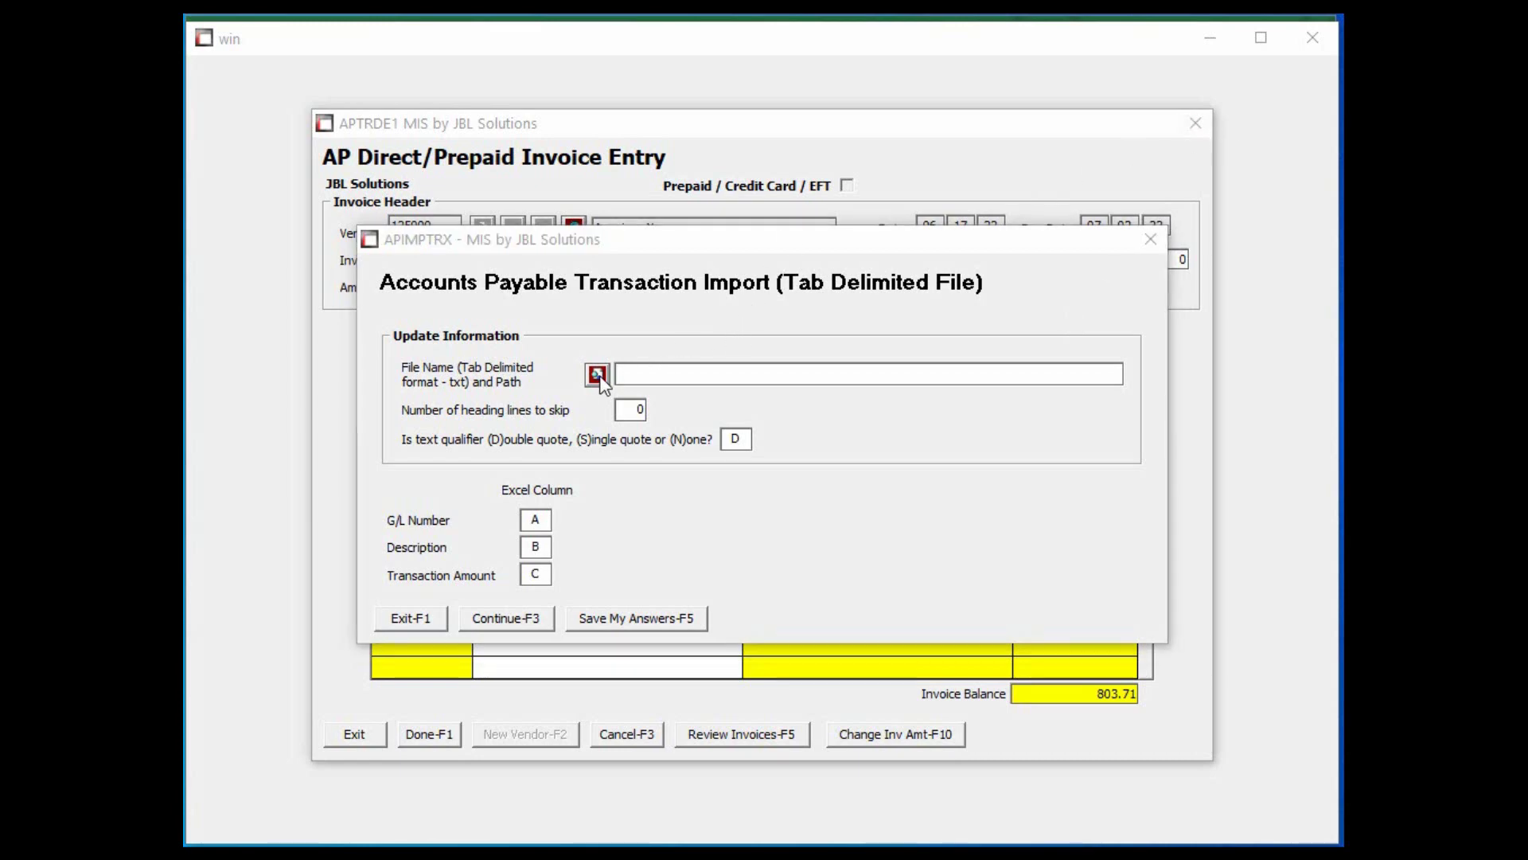
{"action": "scroll", "coordinate": [867, 589], "scroll_direction": "down", "scroll_amount": 2}
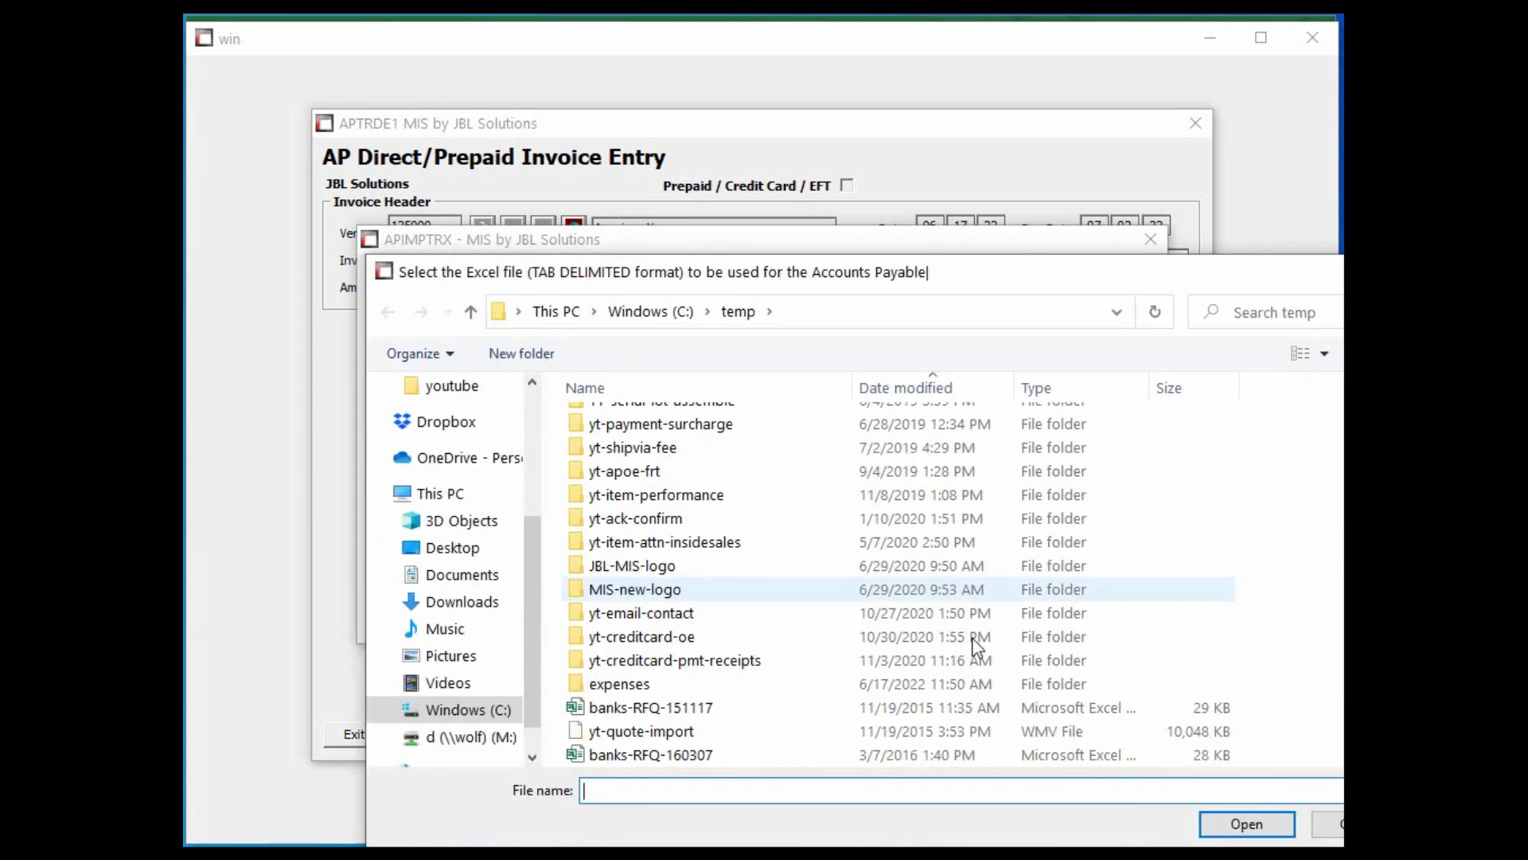
{"action": "double_click", "coordinate": [651, 691]}
{"action": "double_click", "coordinate": [634, 422]}
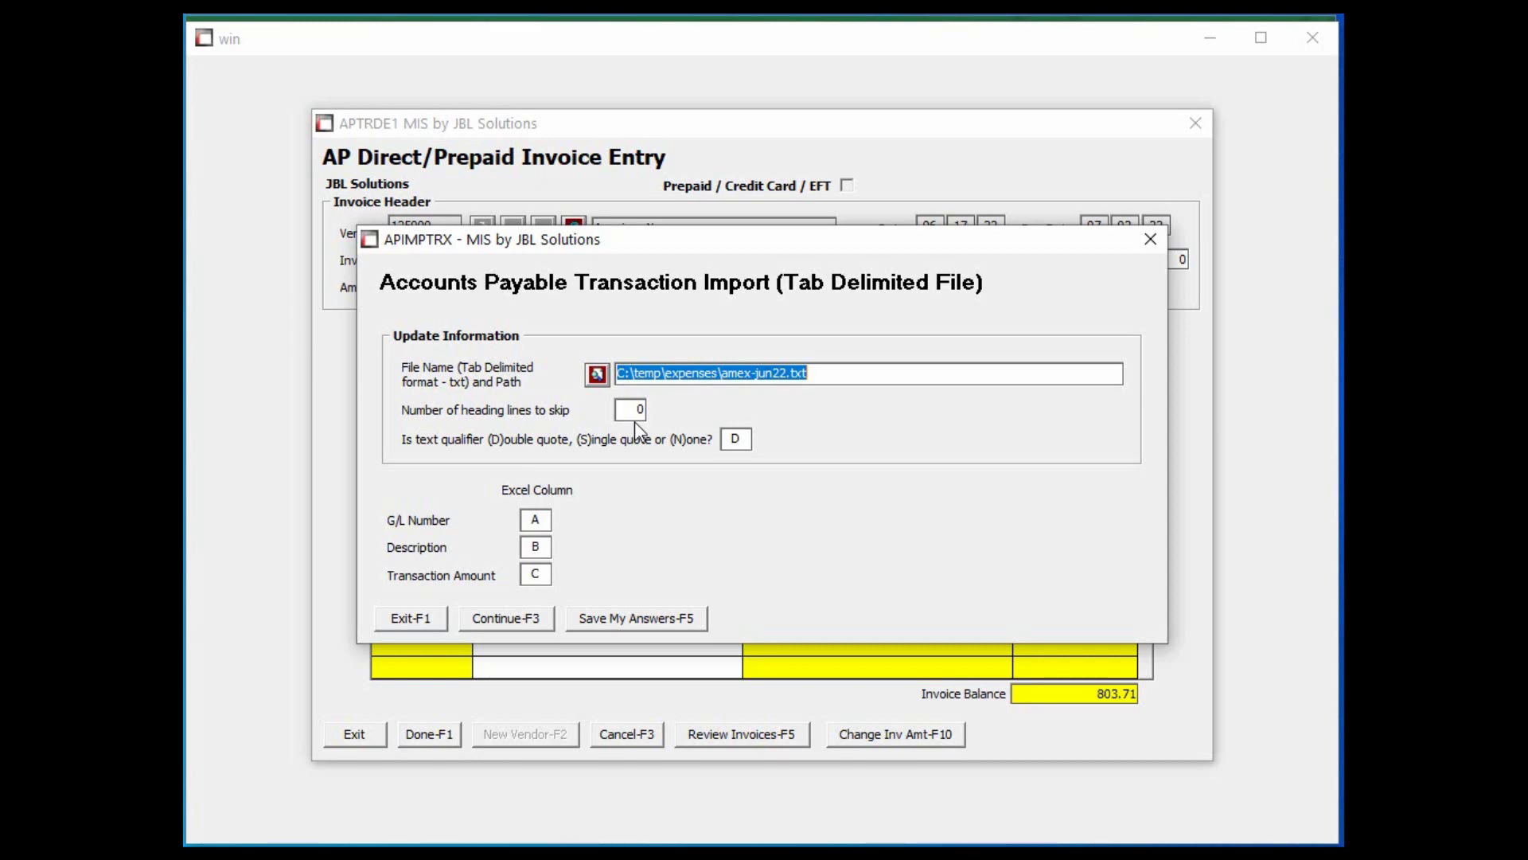
Skip 1 heading line, map the description to Excel column C and the transaction amount to column D, and run the import
{"action": "key", "text": "Tab"}
{"action": "type", "text": "1"}
{"action": "key", "text": "Tab"}
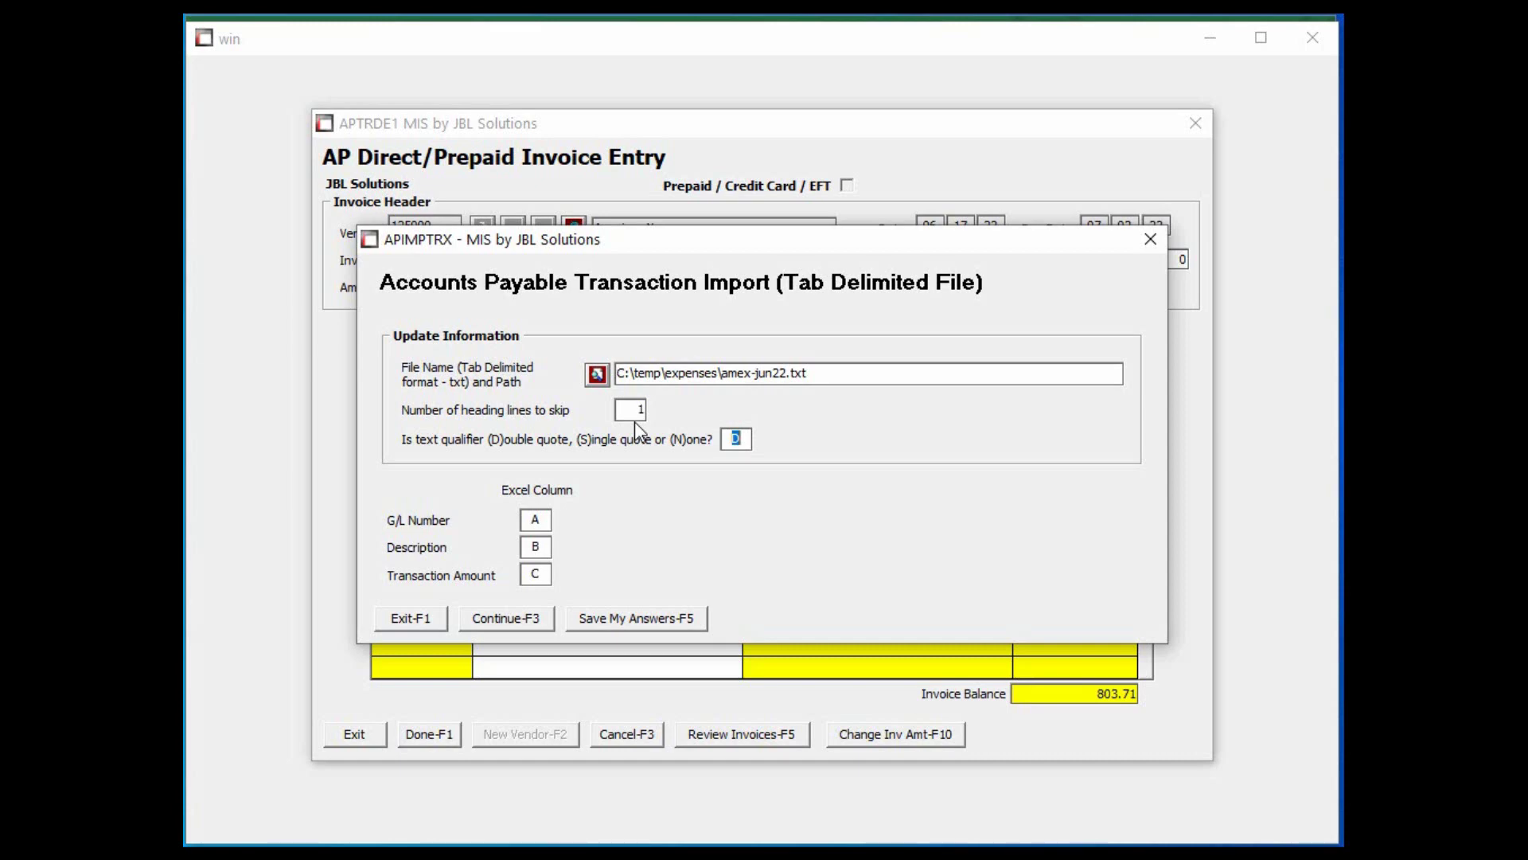
{"action": "key", "text": "Tab"}
{"action": "key", "text": "Tab"}
{"action": "key", "text": "Tab"}
{"action": "type", "text": "D"}
{"action": "left_click", "coordinate": [510, 620]}
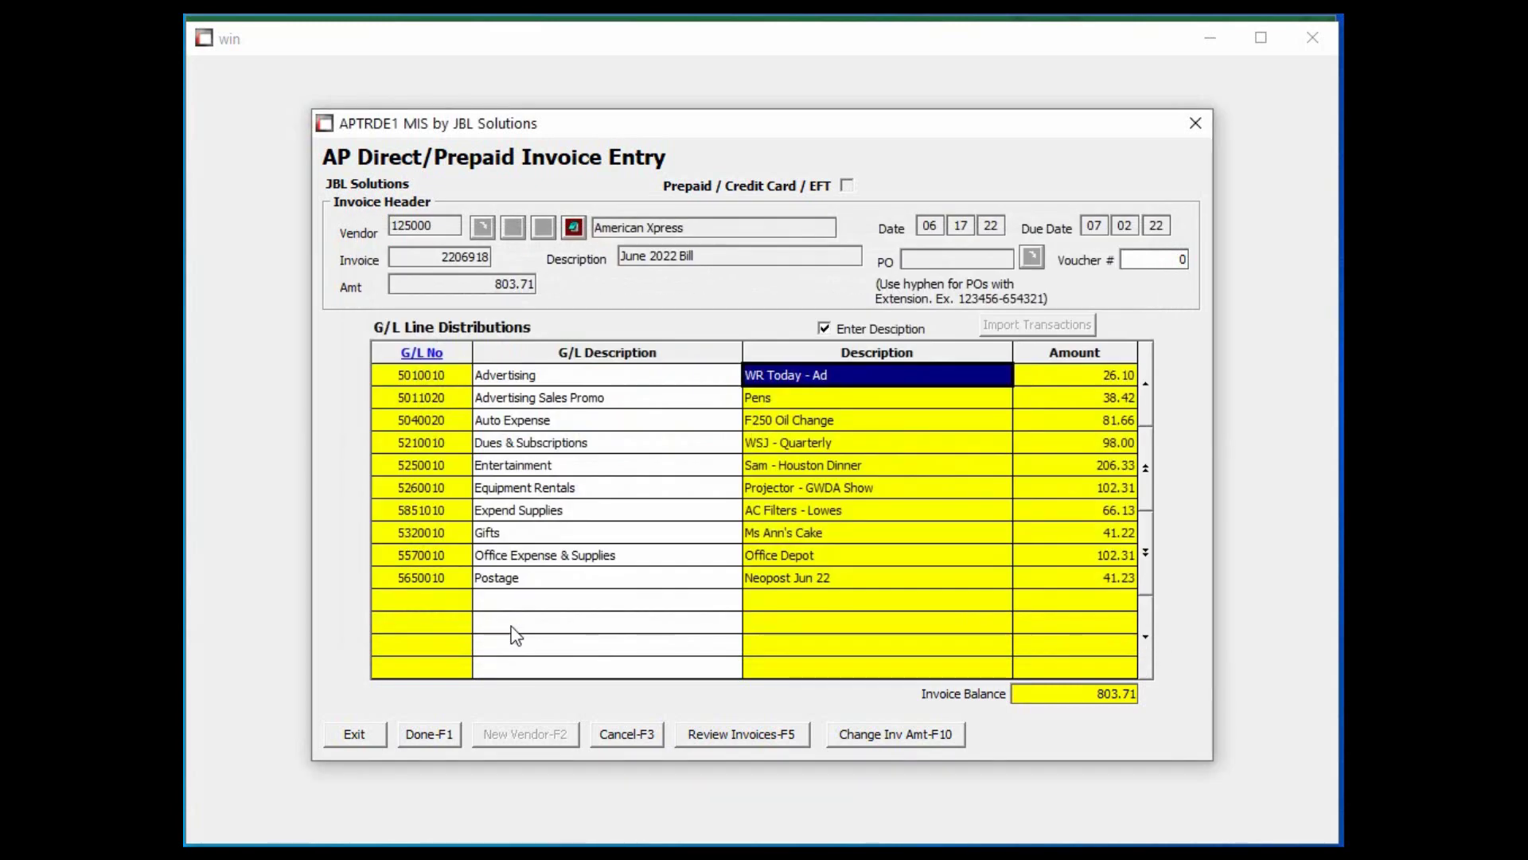